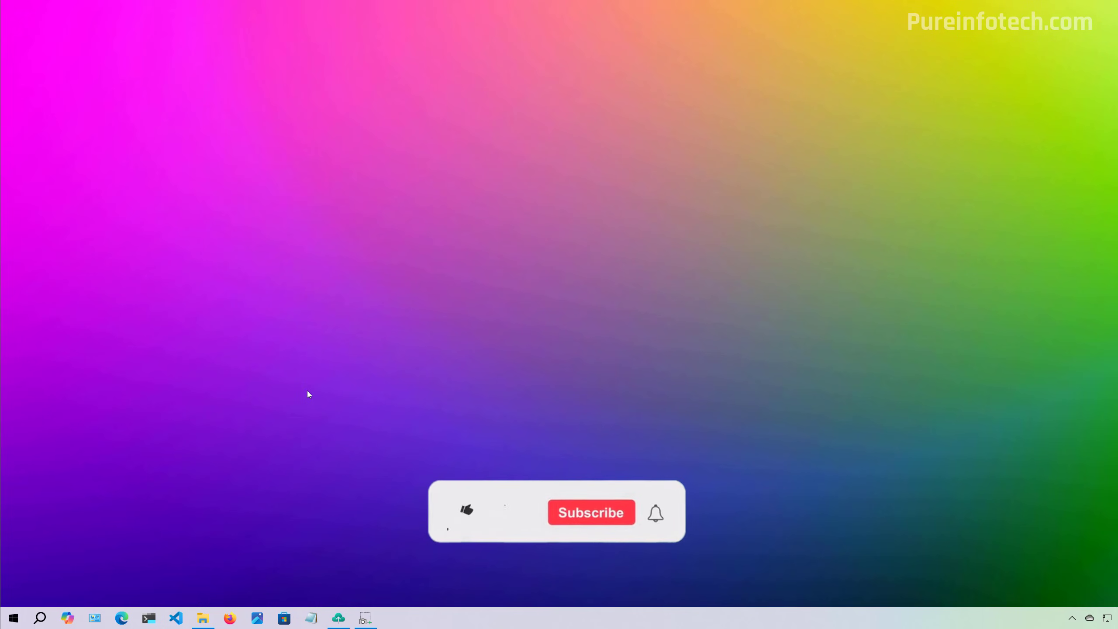
Launch Control Panel from Start search and reach Network and Sharing Center via Network and Internet.
key(super)
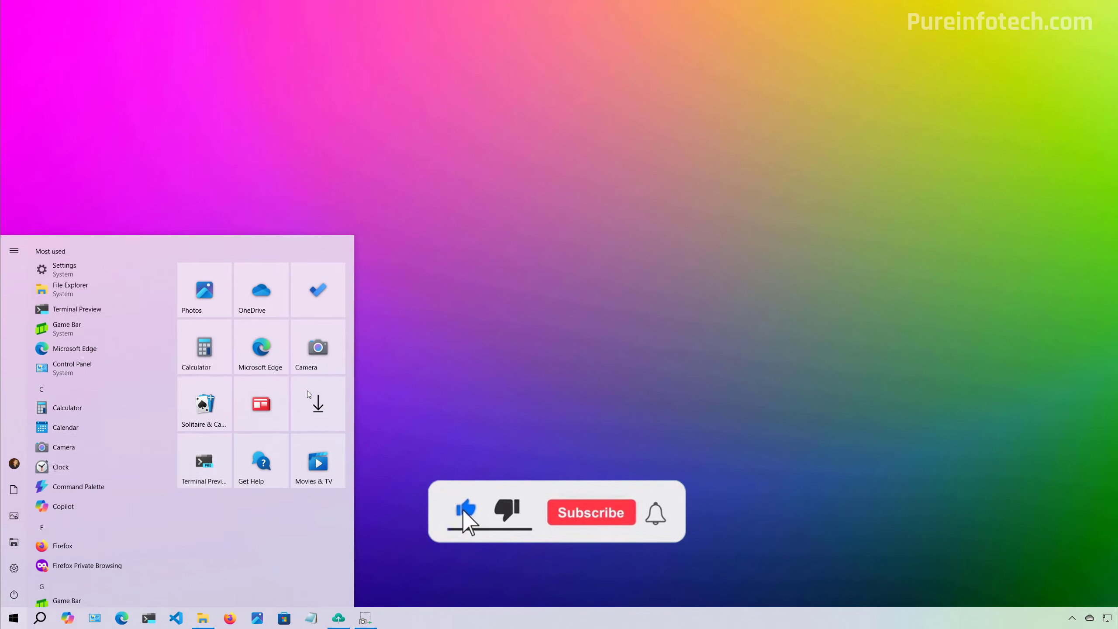
text(contro)
click(134, 299)
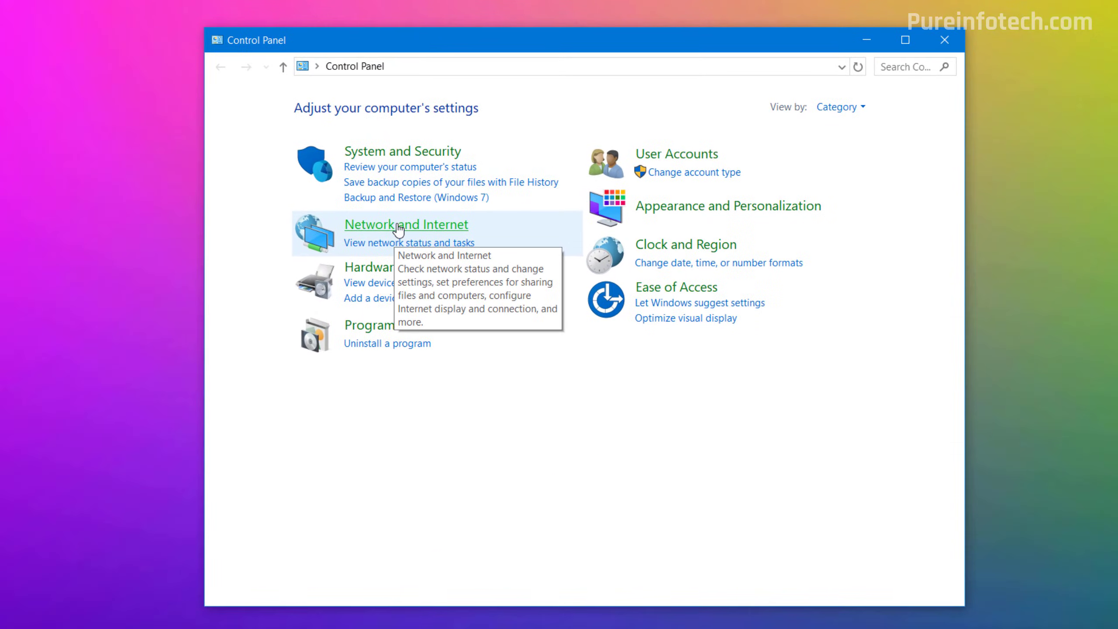
click(398, 225)
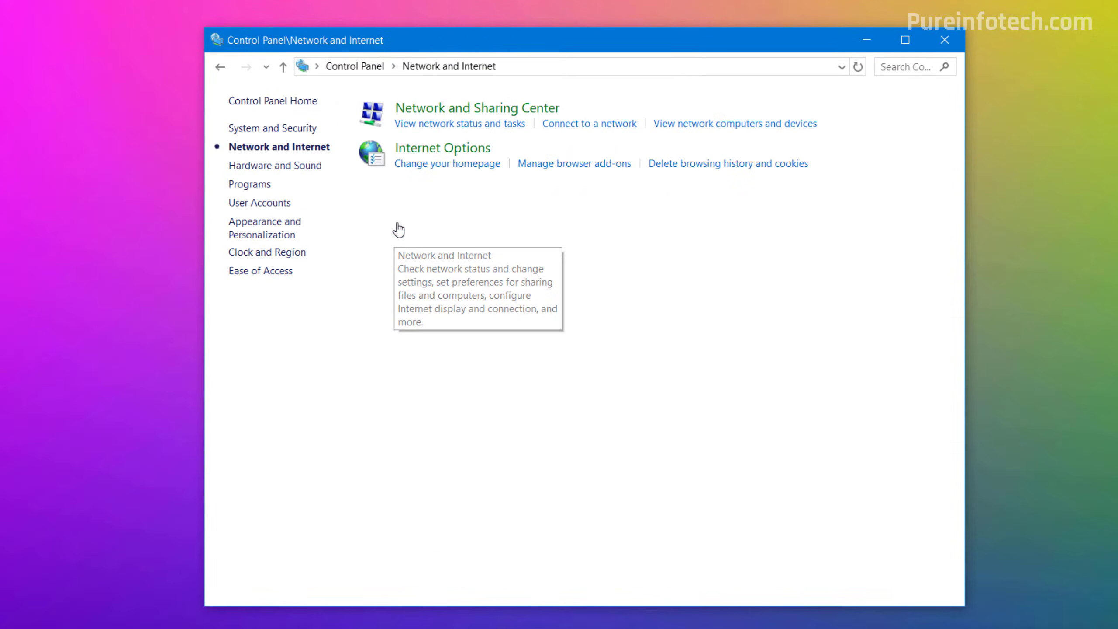
click(469, 114)
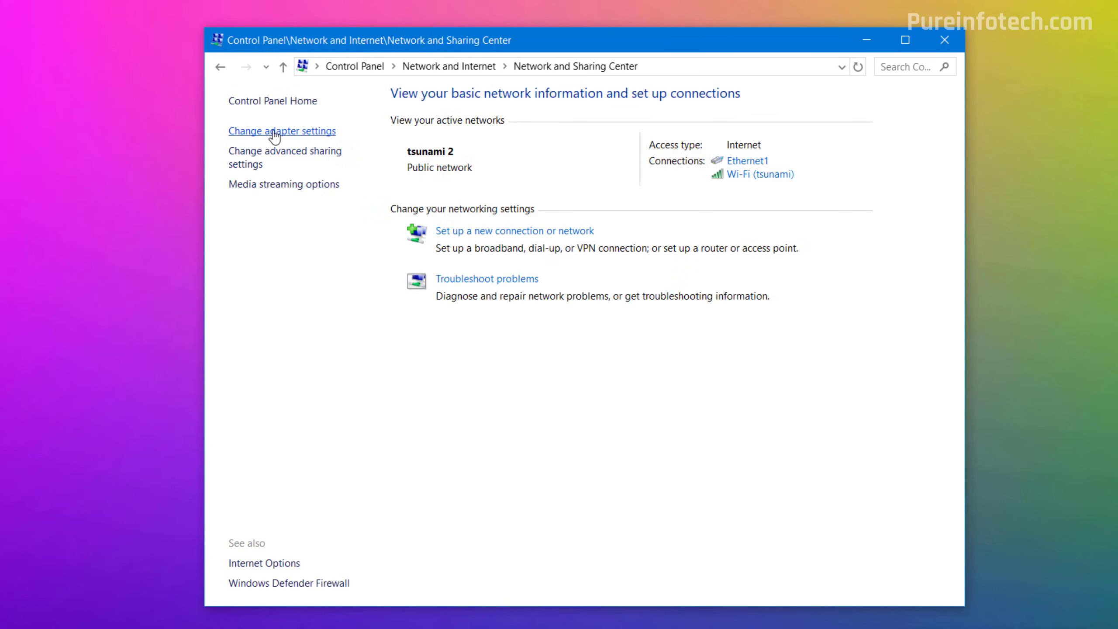
click(274, 133)
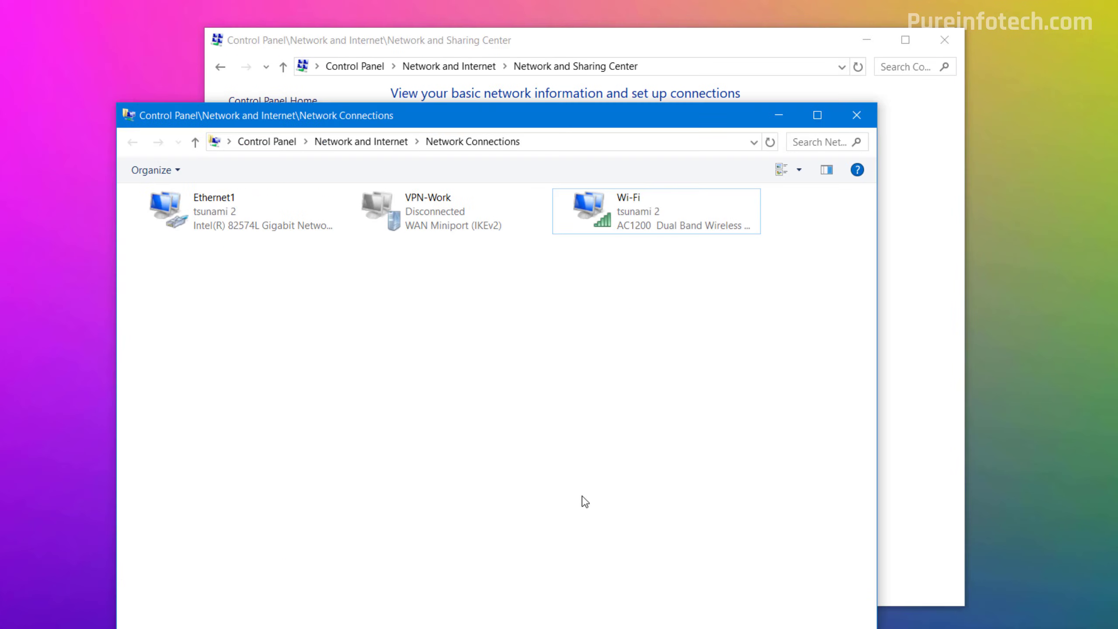
double_click(642, 212)
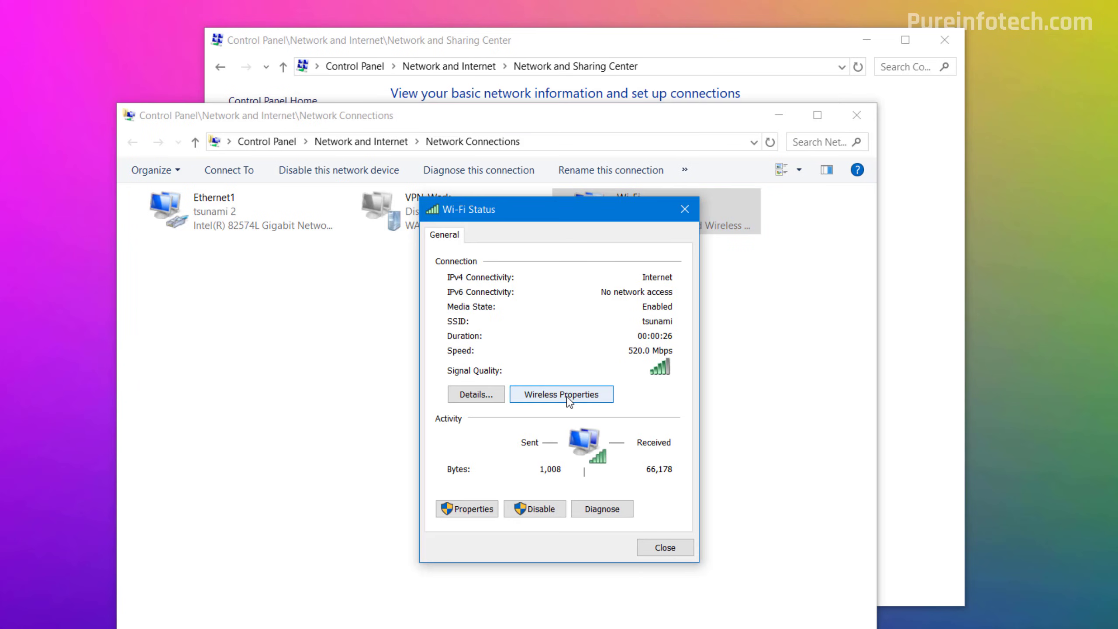
click(569, 395)
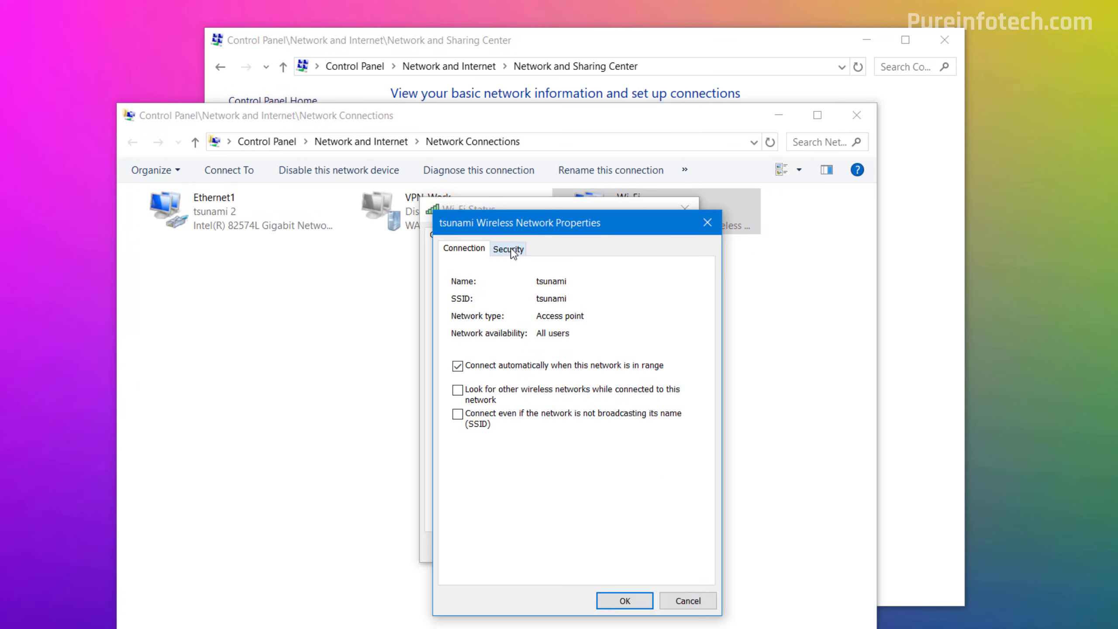
click(513, 253)
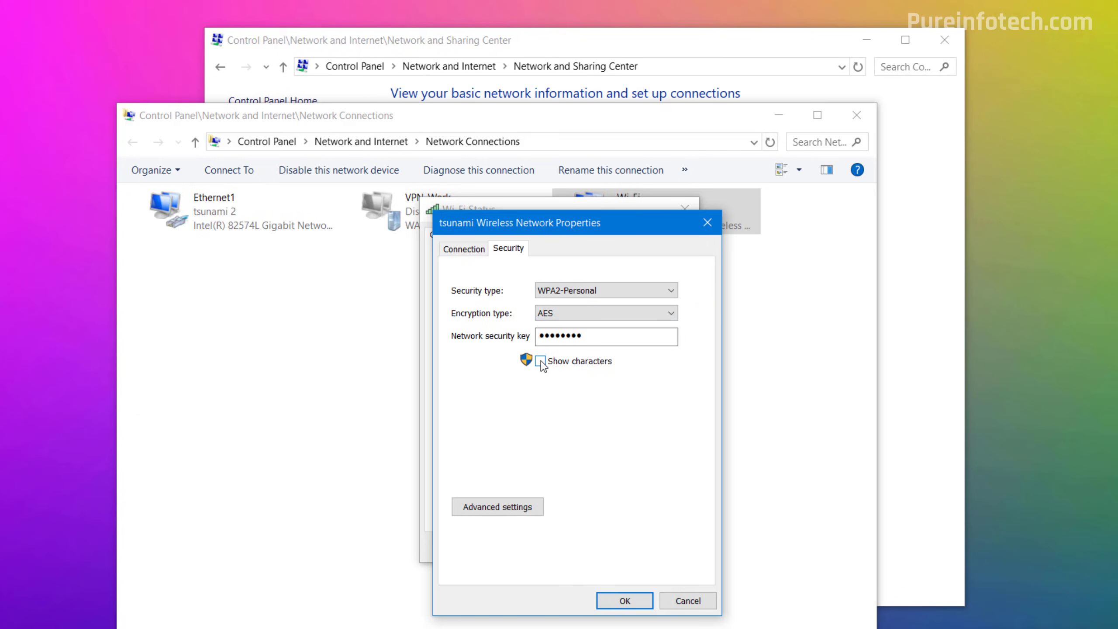
click(540, 362)
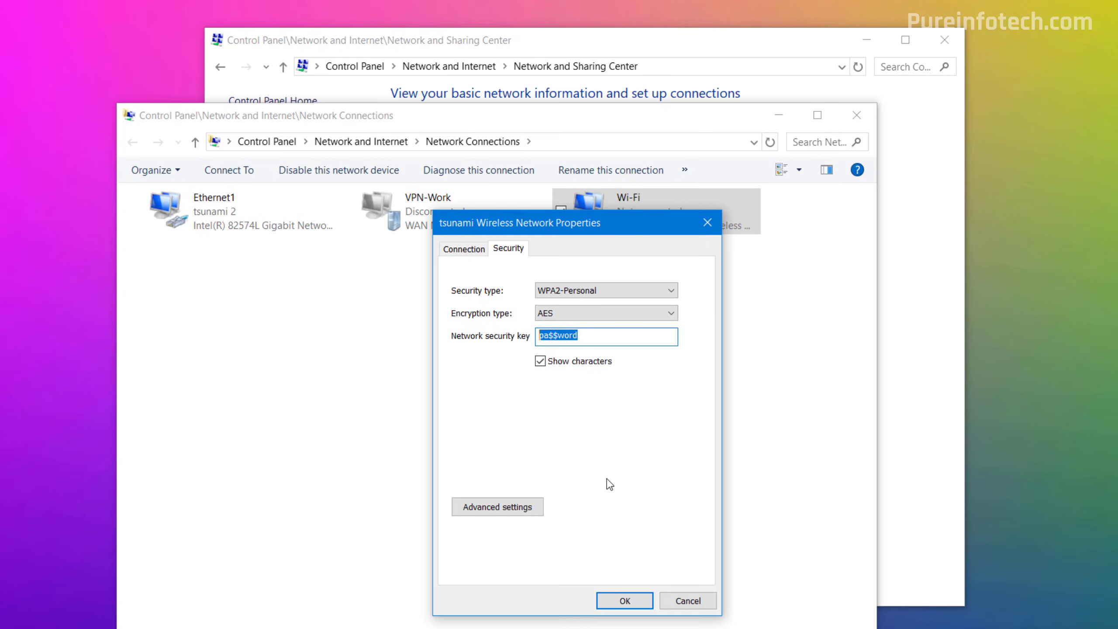
Copy the revealed network security key and paste it into Notepad.
click(609, 338)
right_click(564, 335)
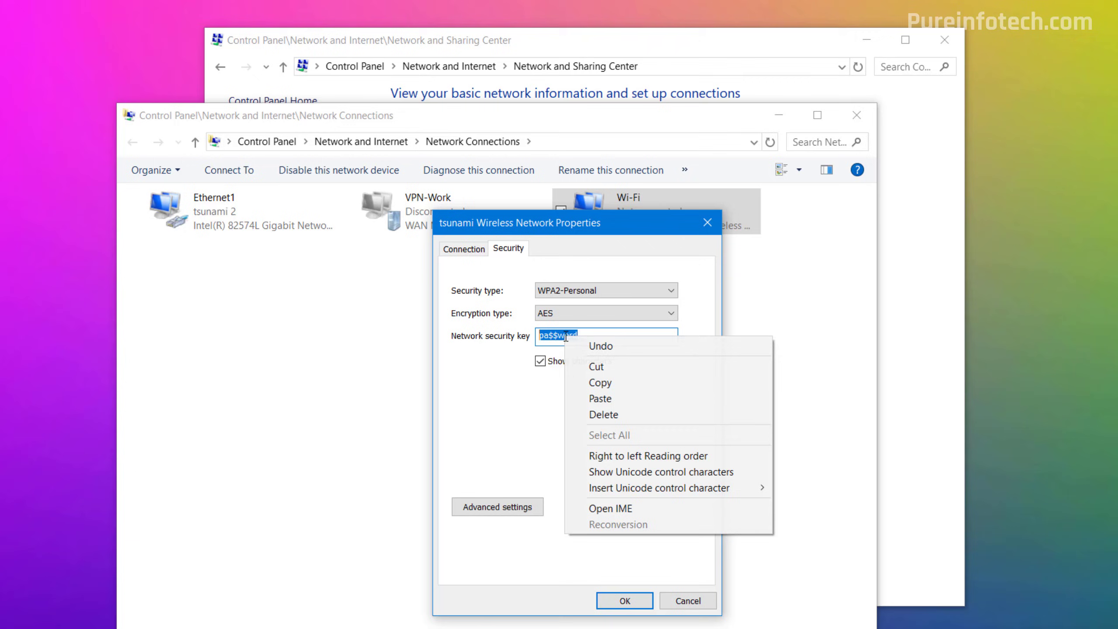
click(617, 384)
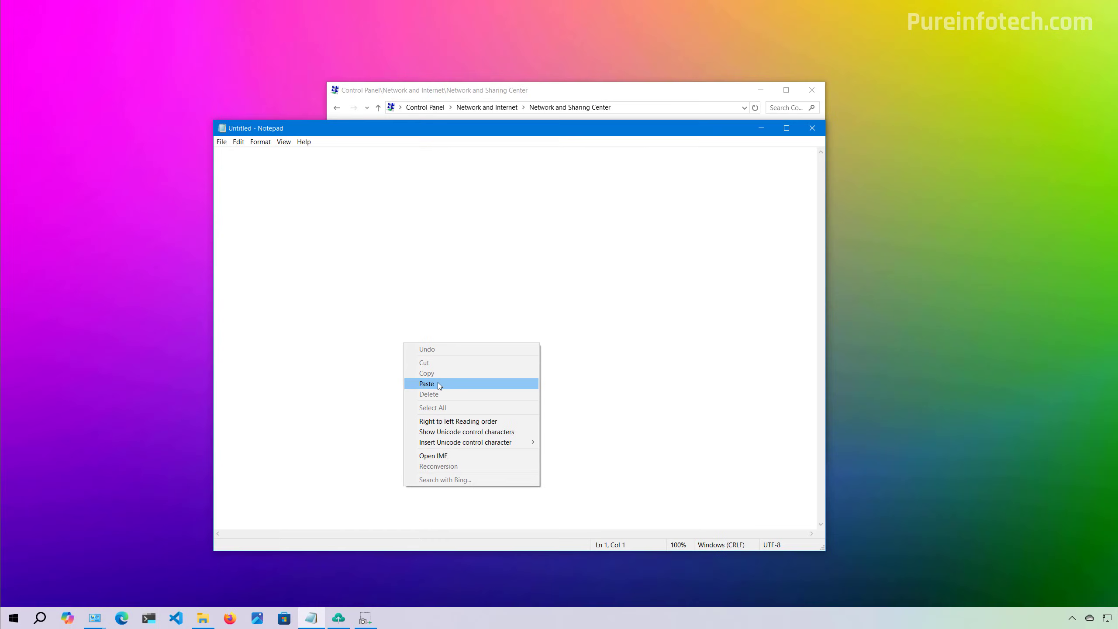
click(438, 383)
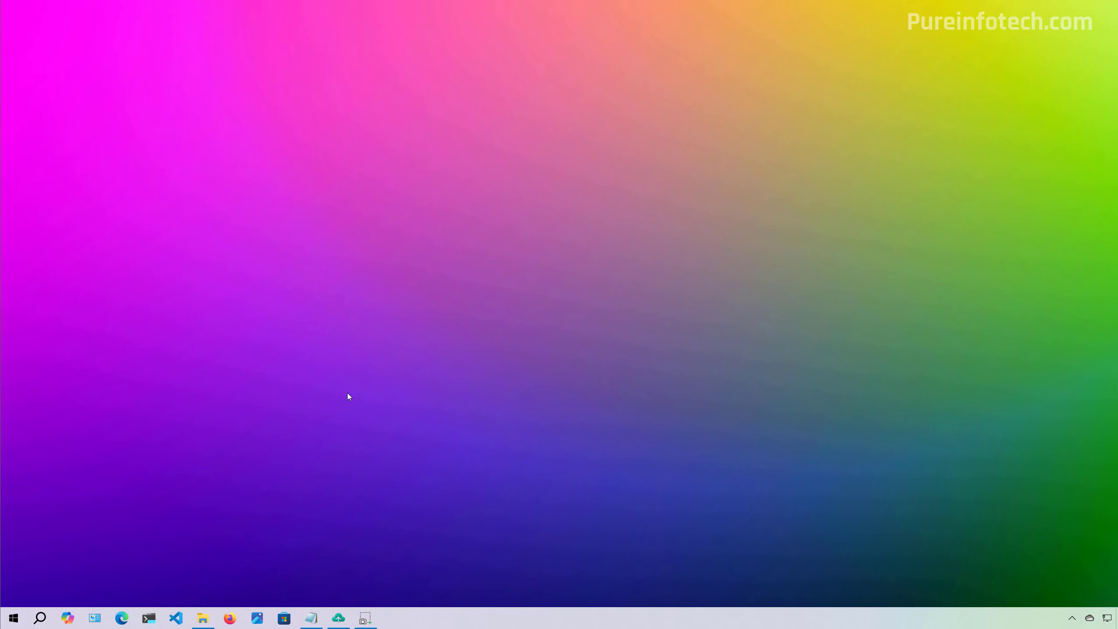
Run Terminal Preview as administrator and list saved Wi-Fi profiles with netsh wlan show profiles.
key(super)
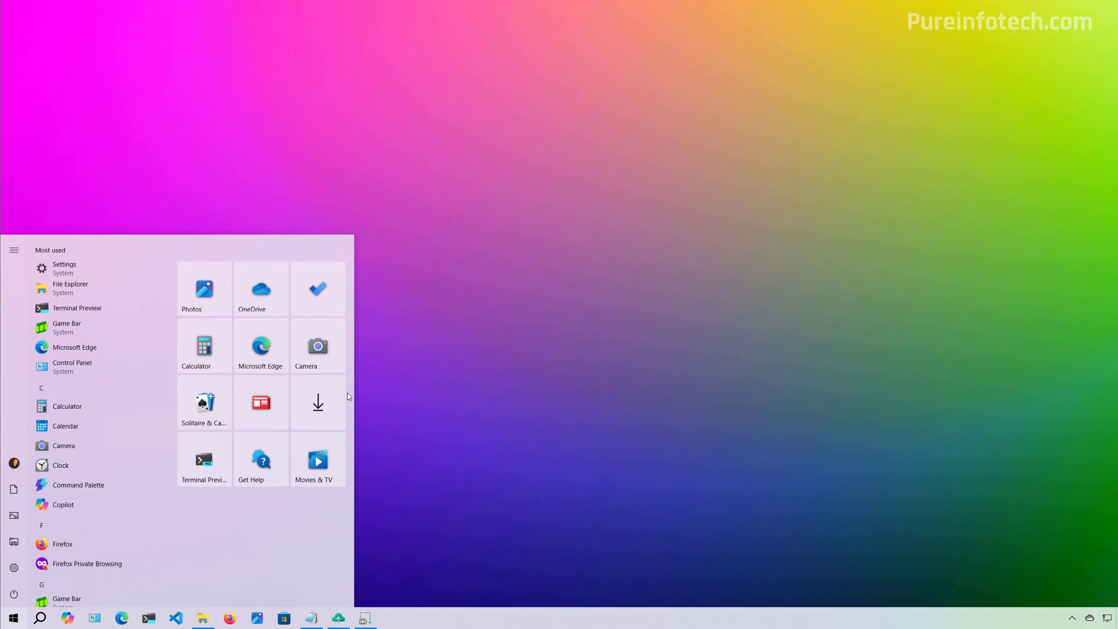
text(ter)
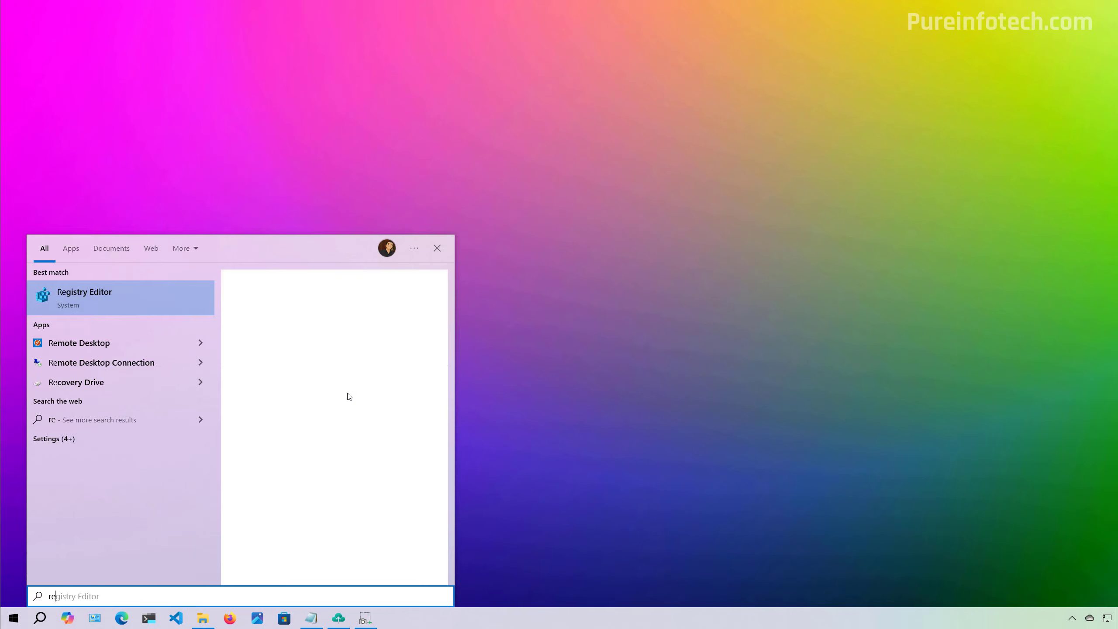
right_click(151, 302)
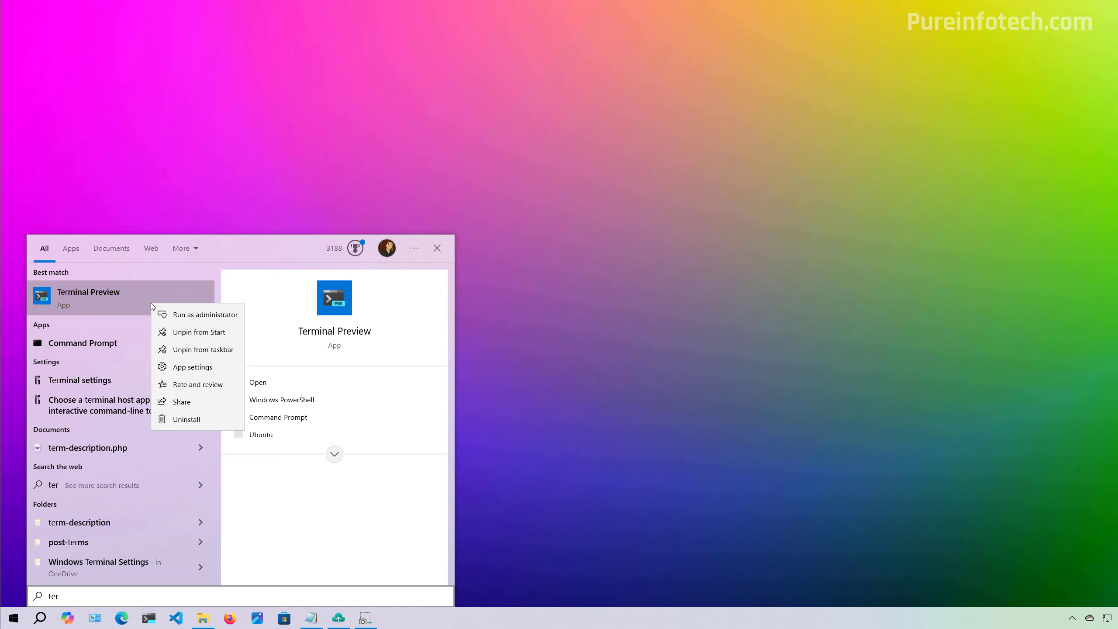
click(205, 315)
text(netsh wlan show profiles)
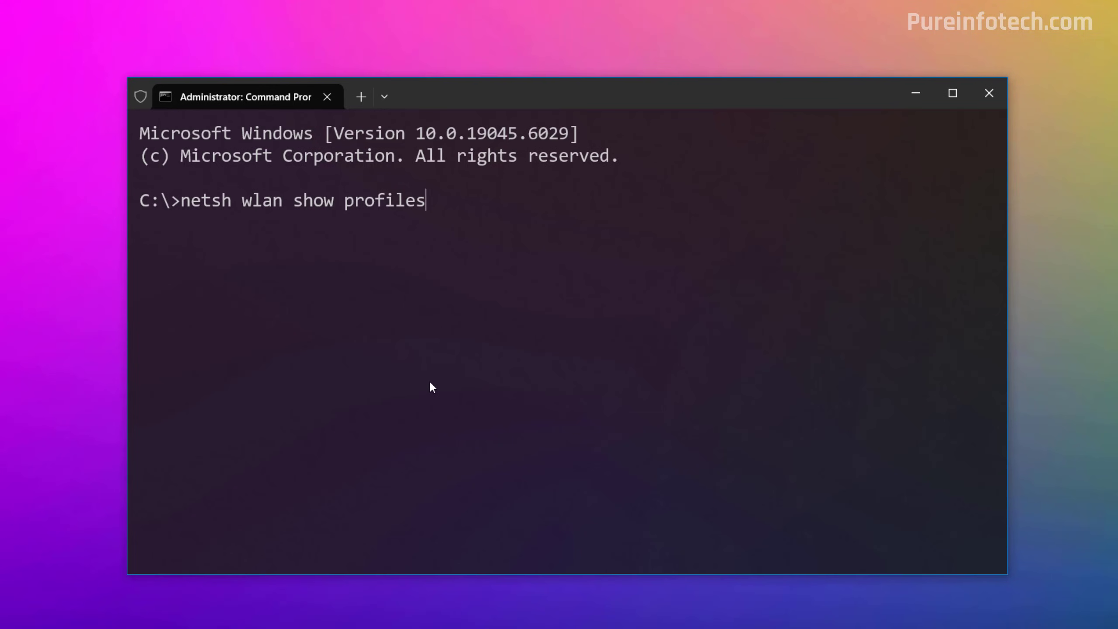
key(Return)
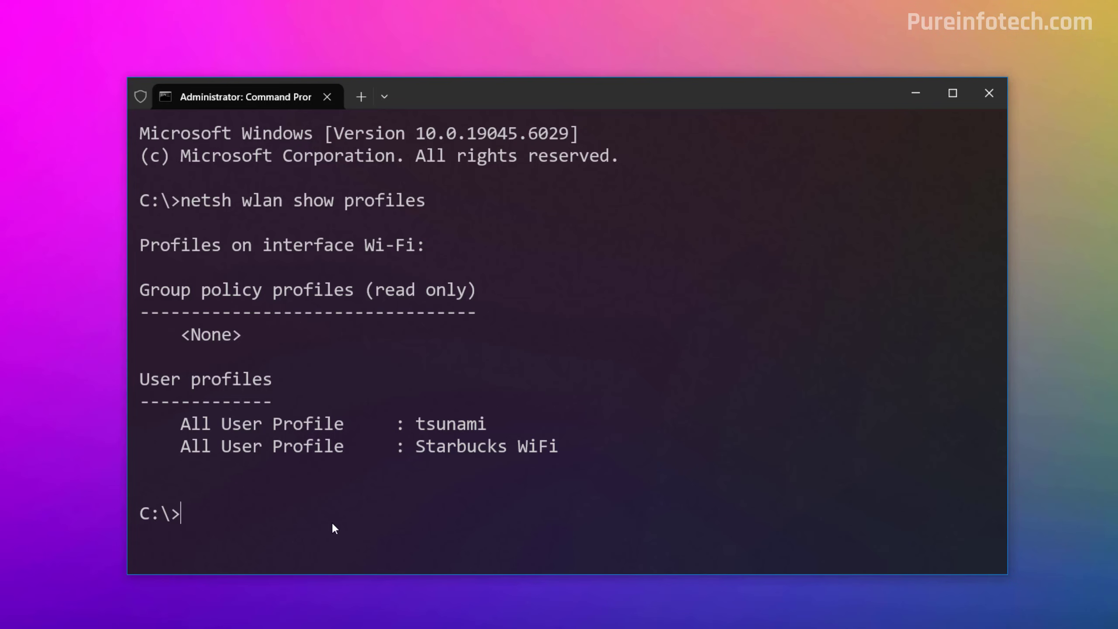
text(netsh wlan show profile name="Wi-Fi-Profile" key=clear)
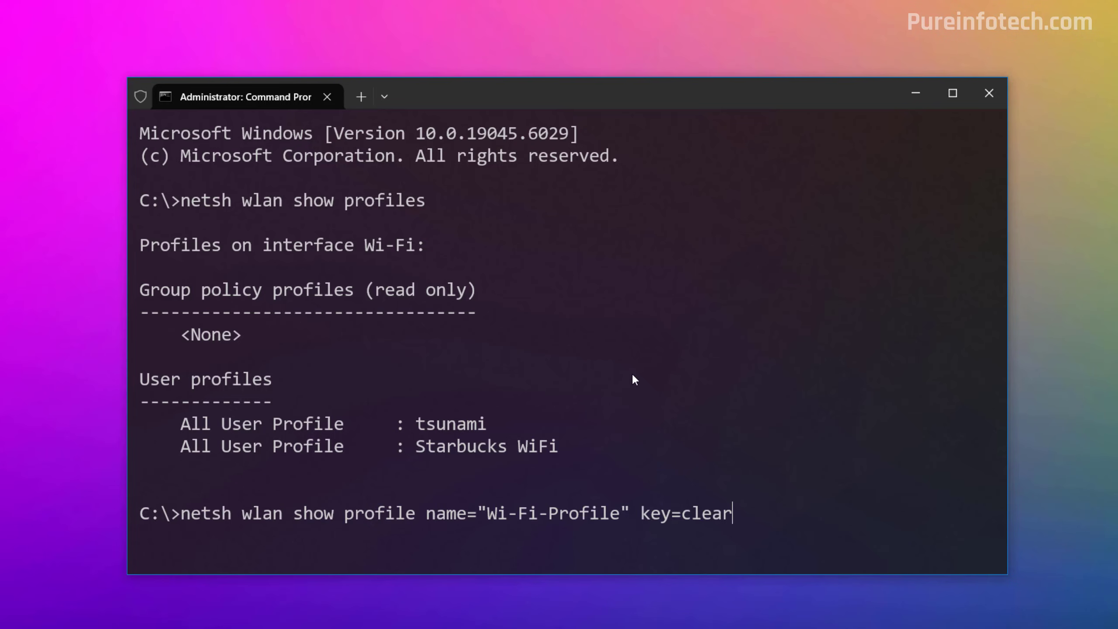
Run netsh wlan show profile name="tsunami" key=clear to display the key in clear text.
key(Left)
key(Left)
key(Left)
key(Left)
key(Left)
key(Left)
key(Right)
key(BackSpace)
key(BackSpace)
key(BackSpace)
key(BackSpace)
key(BackSpace)
key(BackSpace)
key(BackSpace)
key(BackSpace)
key(BackSpace)
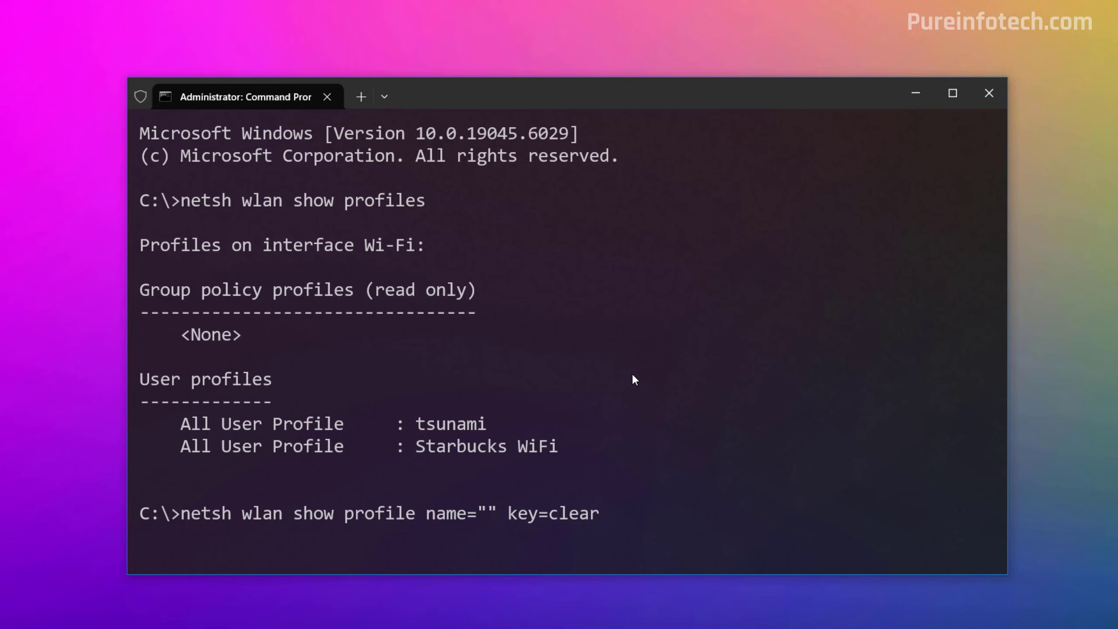
text(tsunami)
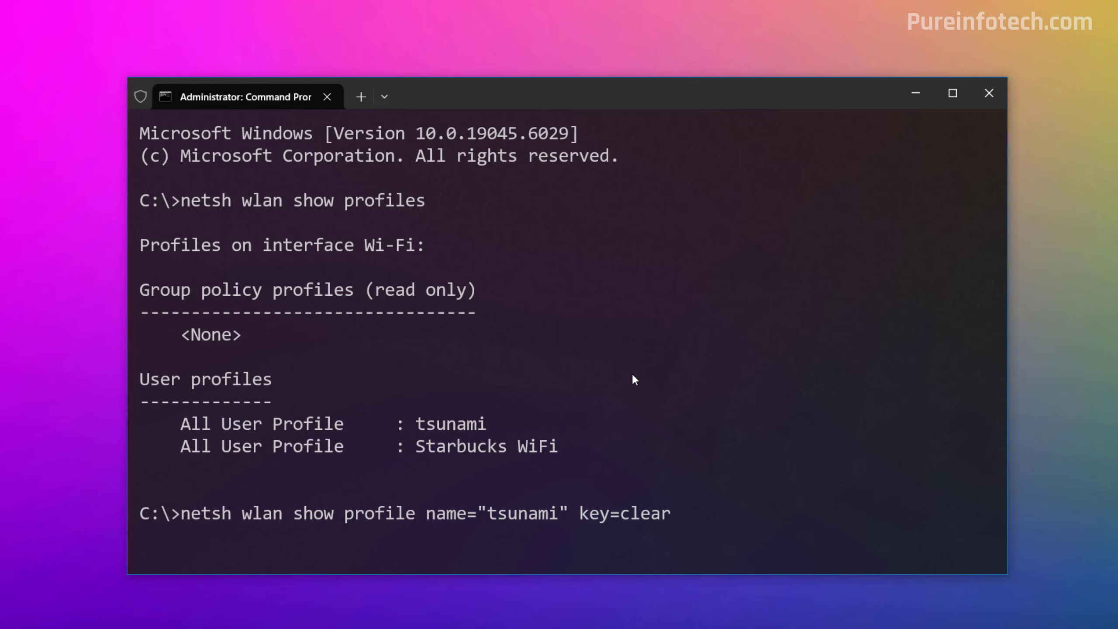
key(Return)
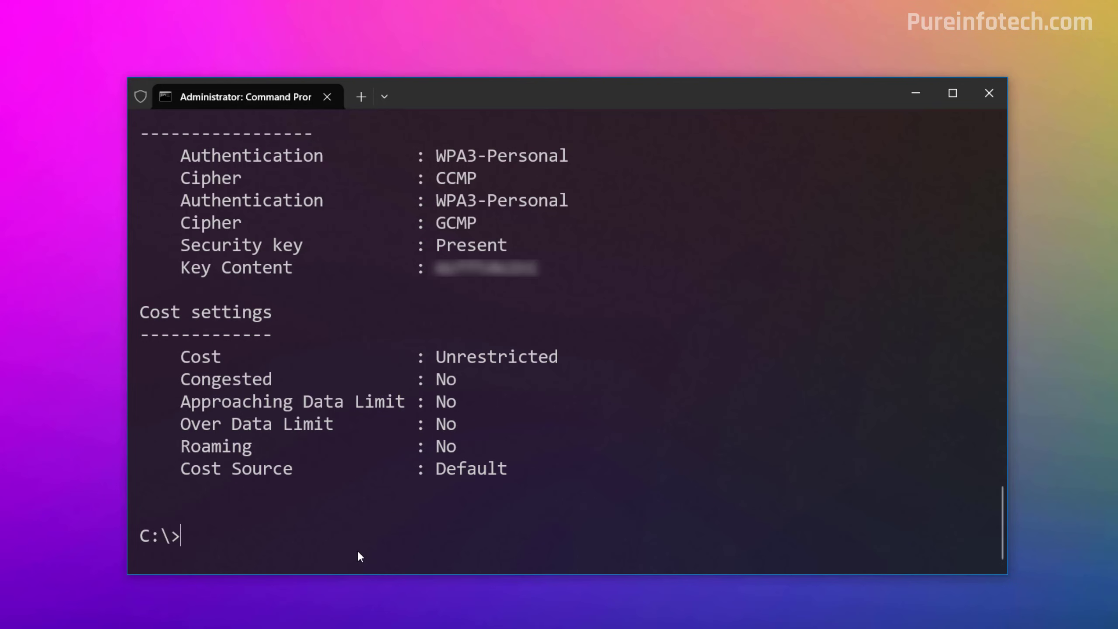